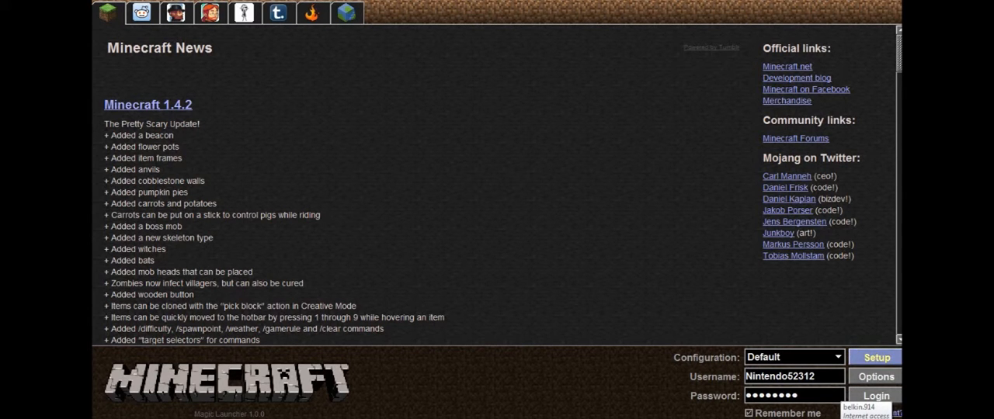
Start adding a mod to the Default configuration and begin browsing from the Desktop
left_click(877, 358)
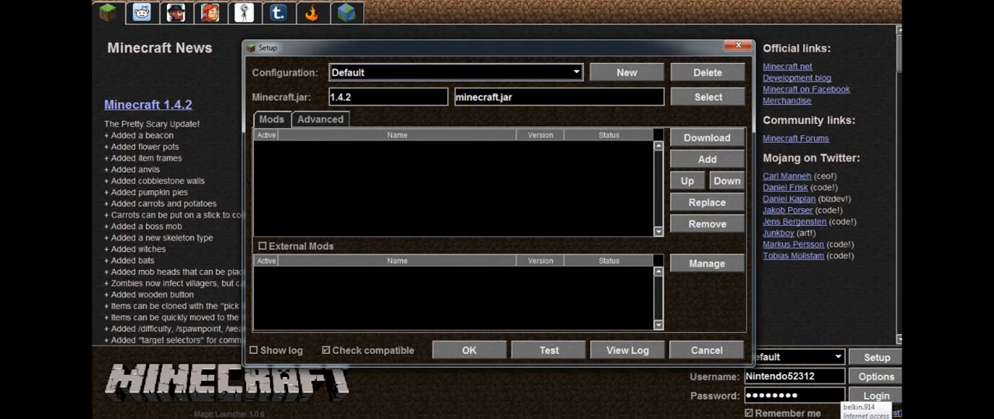
left_click(707, 159)
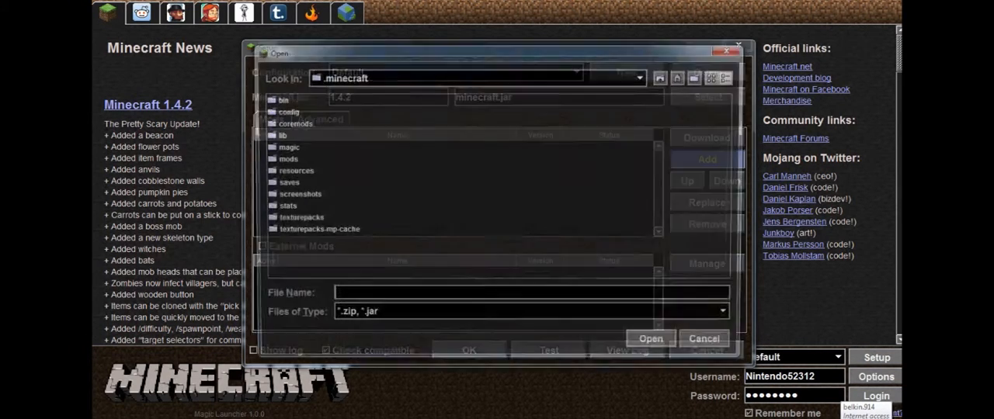
left_click(642, 76)
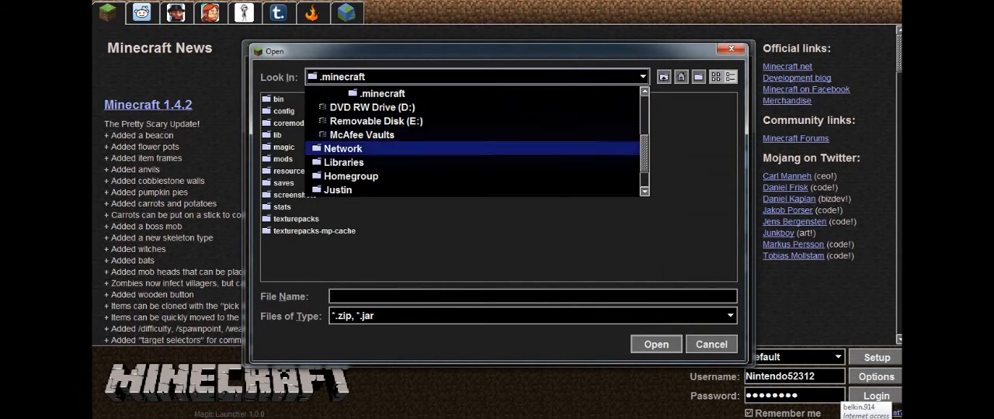
scroll(474, 156, "down", 2)
scroll(474, 148, "up", 3)
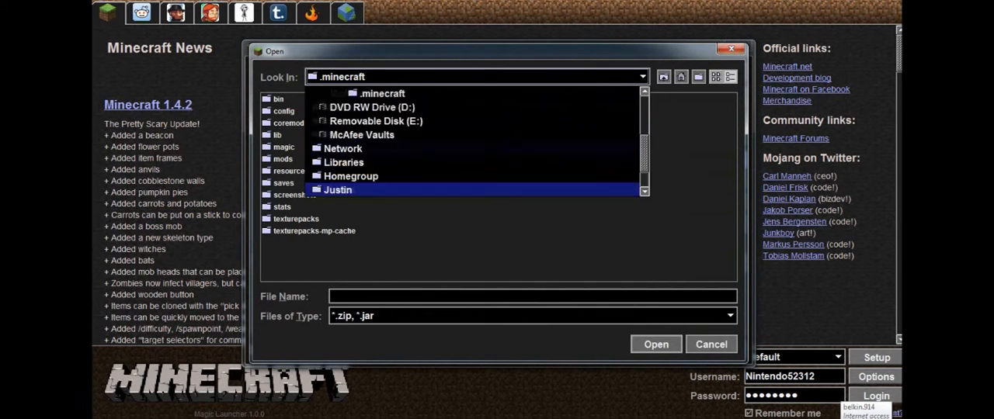
scroll(474, 139, "down", 3)
scroll(474, 140, "down", 2)
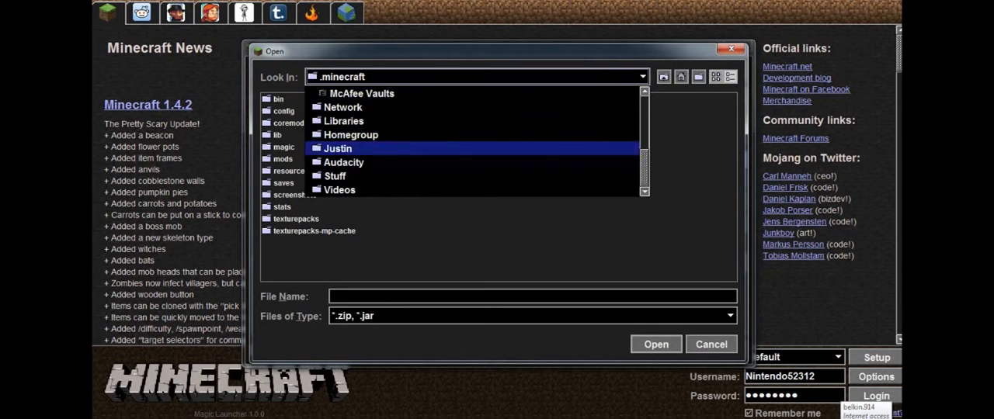
scroll(474, 139, "up", 5)
left_click(337, 108)
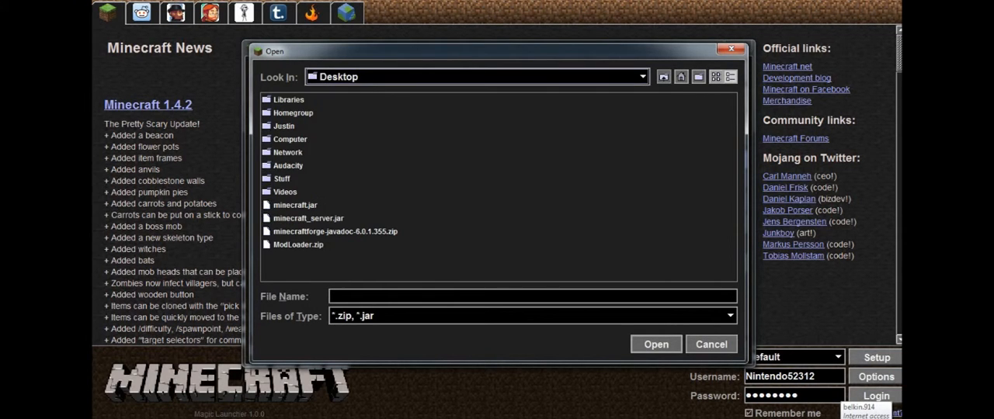
double_click(285, 166)
left_click(642, 76)
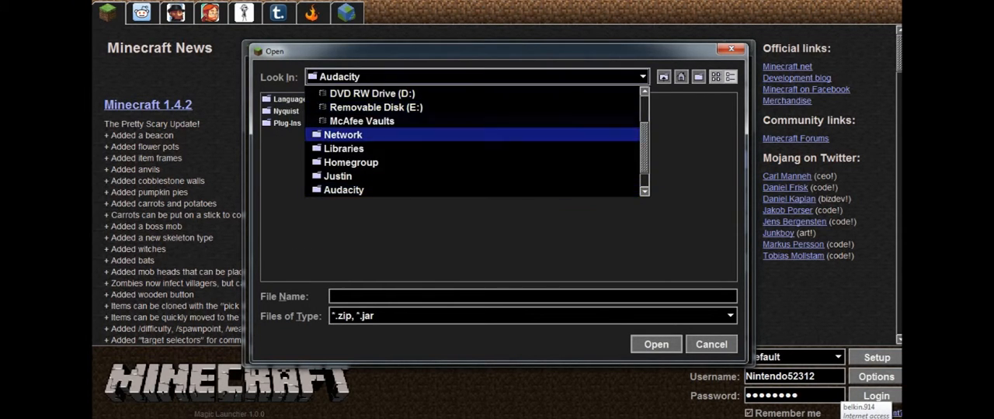
key("Down")
key("Down")
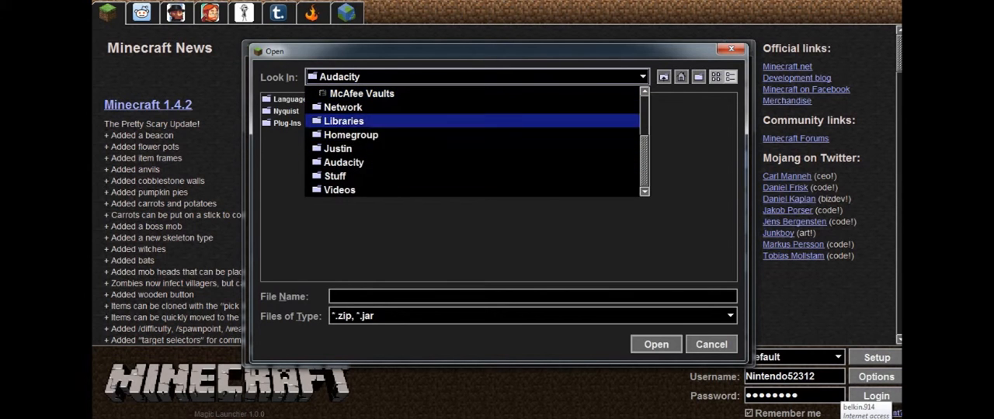
key("Down")
key("Down")
key("Down")
key("Down")
scroll(474, 140, "up", 3)
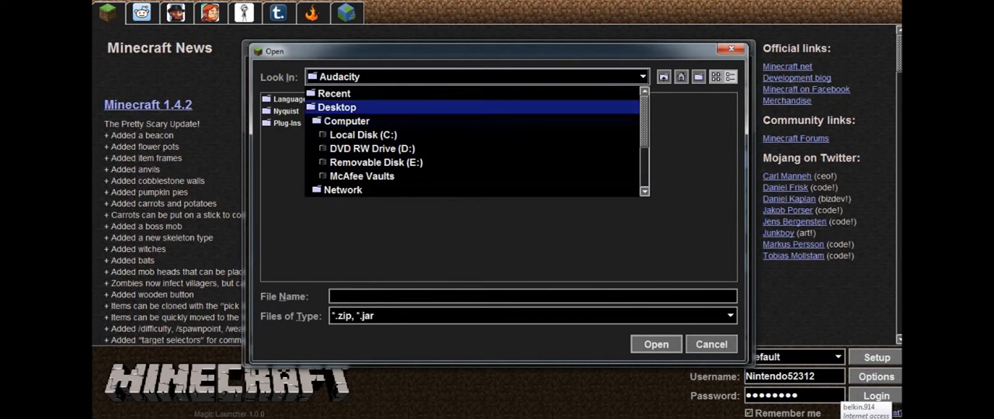
Browse Desktop > Stuff > games > Minecraft > Mods, then cancel back to Setup without adding
left_click(337, 107)
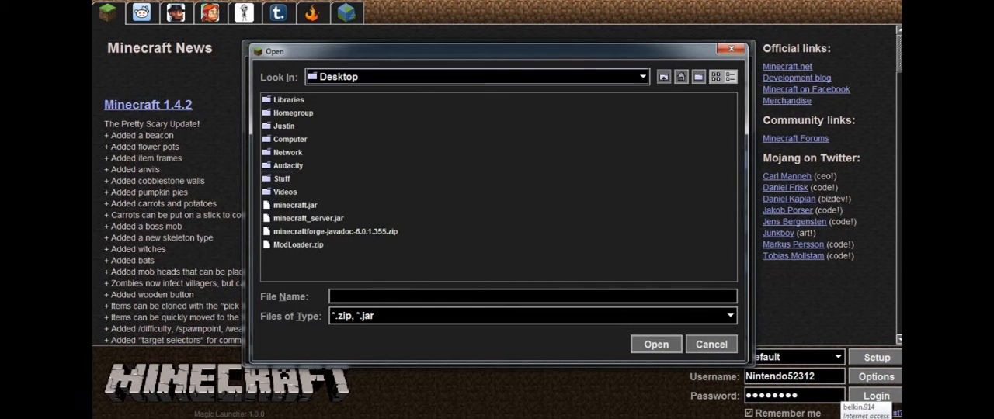
double_click(282, 178)
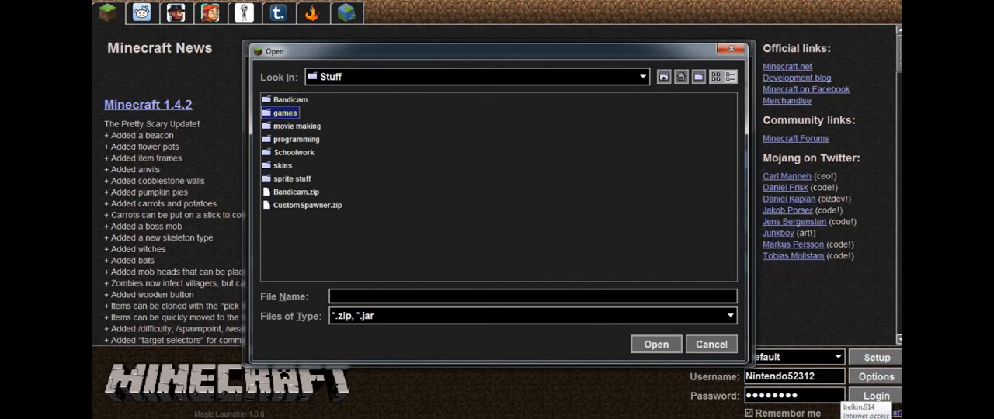
double_click(285, 113)
double_click(289, 134)
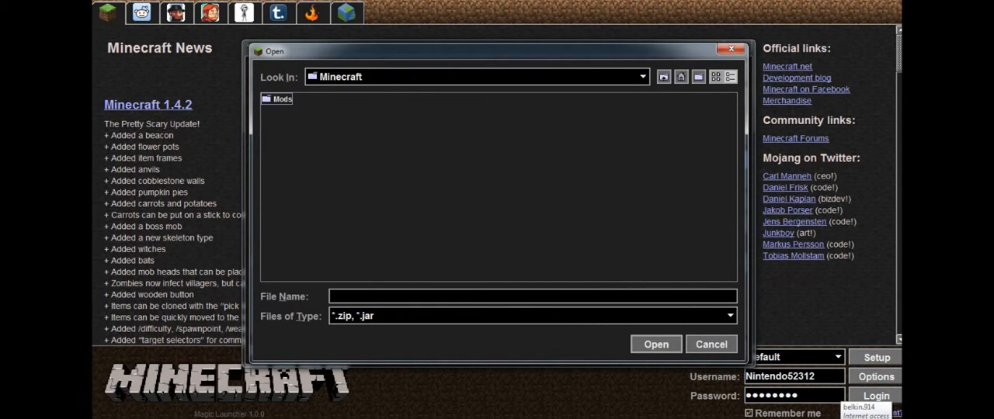
double_click(282, 98)
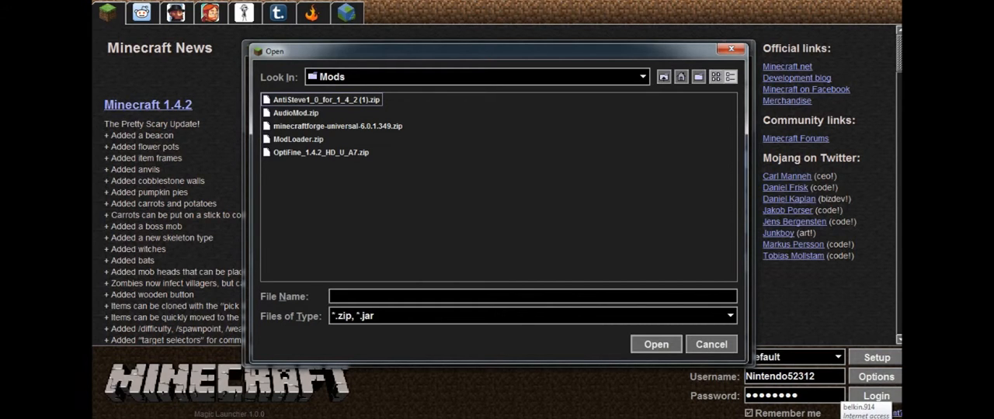
left_click(712, 344)
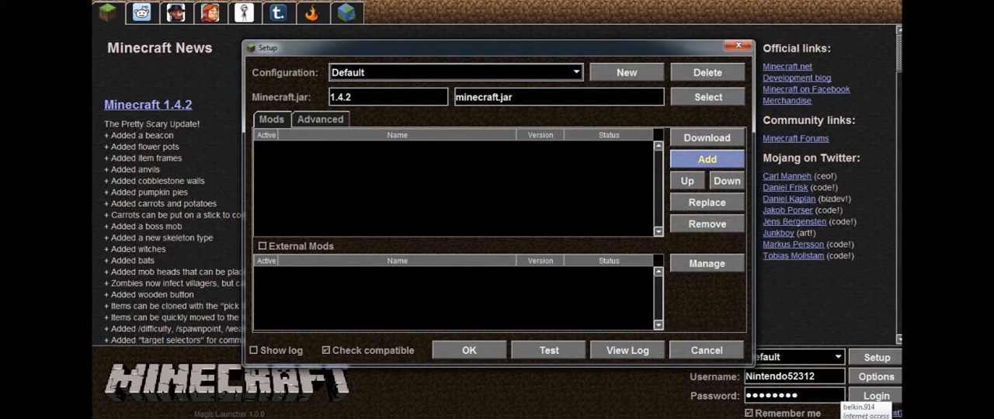
Start adding a mod again, navigating to the Stuff folder after a detour into movie making
left_click(707, 160)
left_click(642, 76)
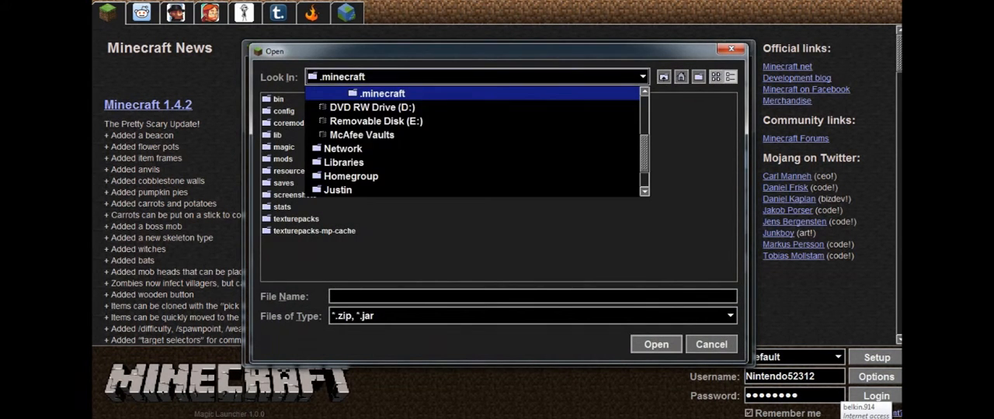
scroll(474, 139, "down", 3)
left_click(335, 175)
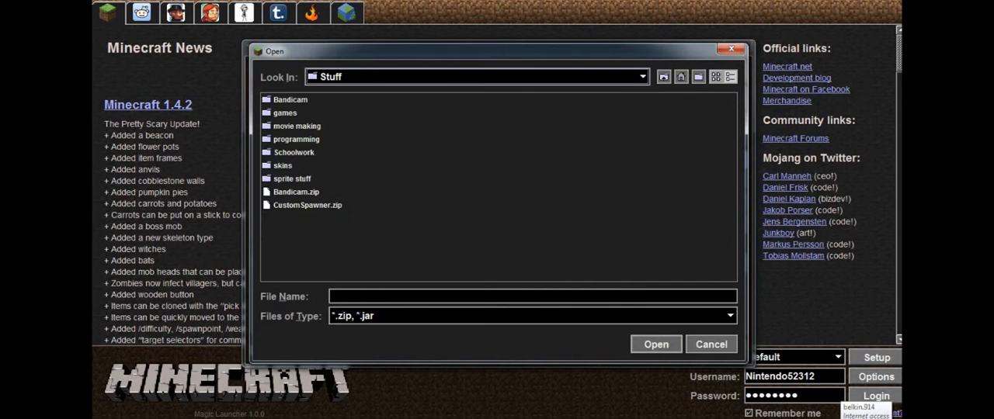
double_click(297, 125)
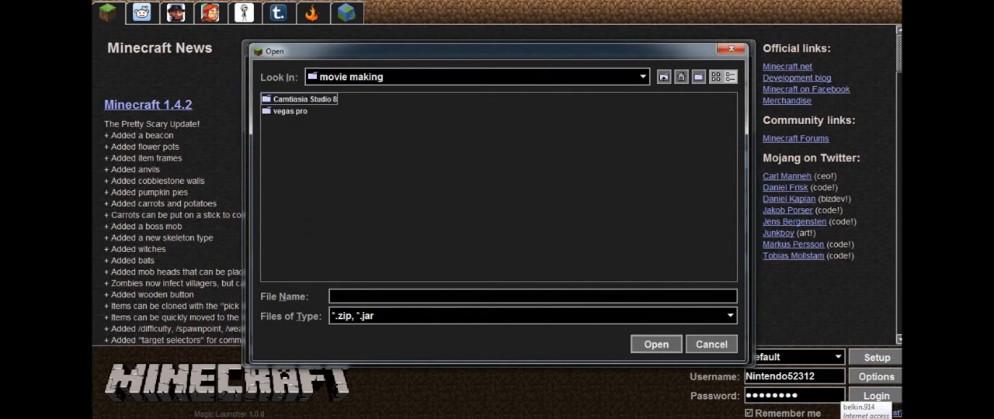
left_click(643, 76)
left_click(335, 163)
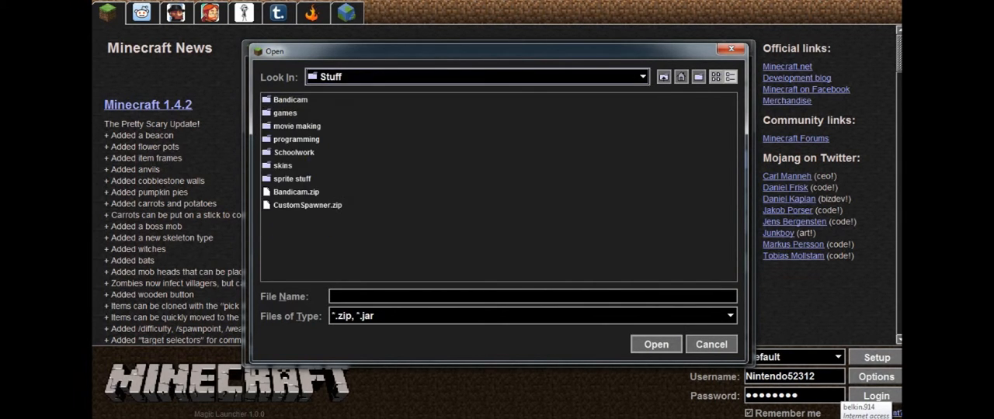
Browse games > Minecraft > Mods and add ModLoader.zip to the mod list
double_click(285, 113)
double_click(290, 134)
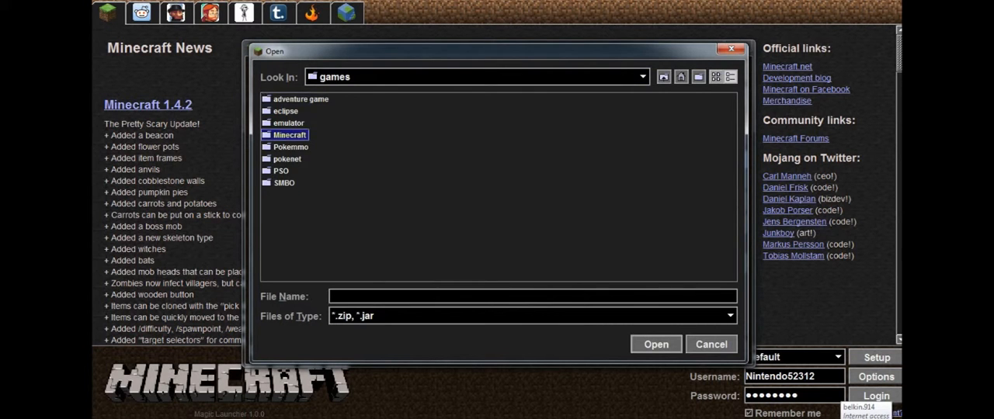
double_click(282, 99)
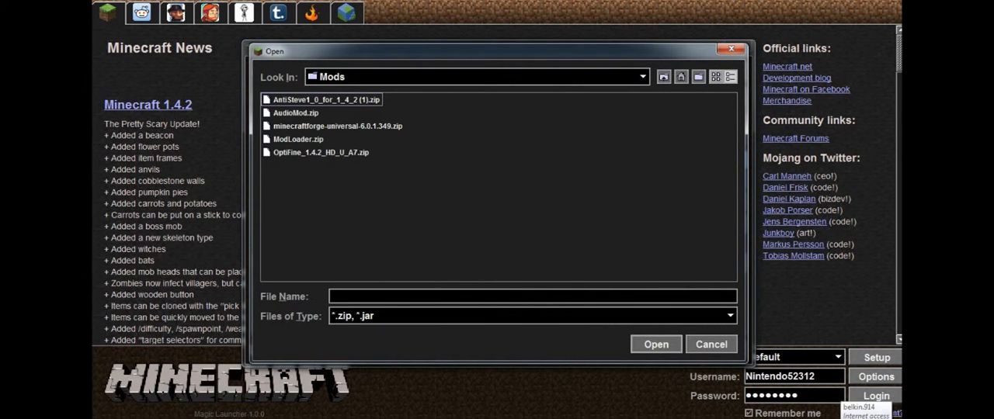
double_click(298, 139)
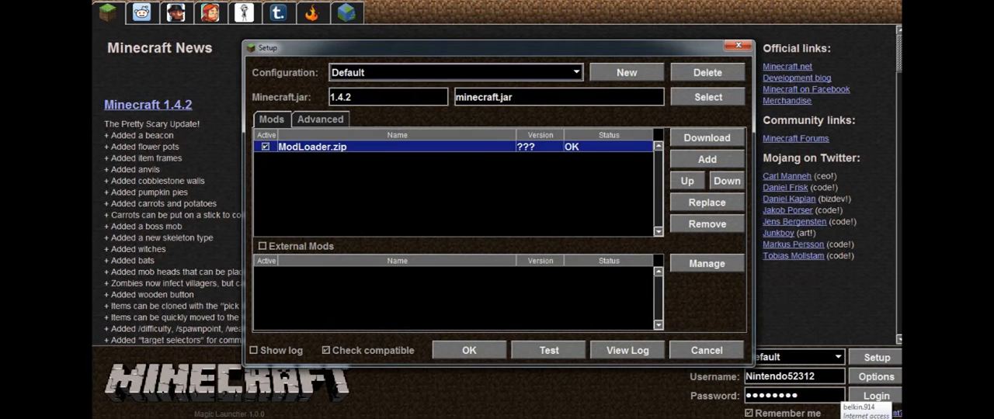
Add minecraftforge-universal-6.0.1.349.zip and keep it ordered below ModLoader.zip
left_click(707, 160)
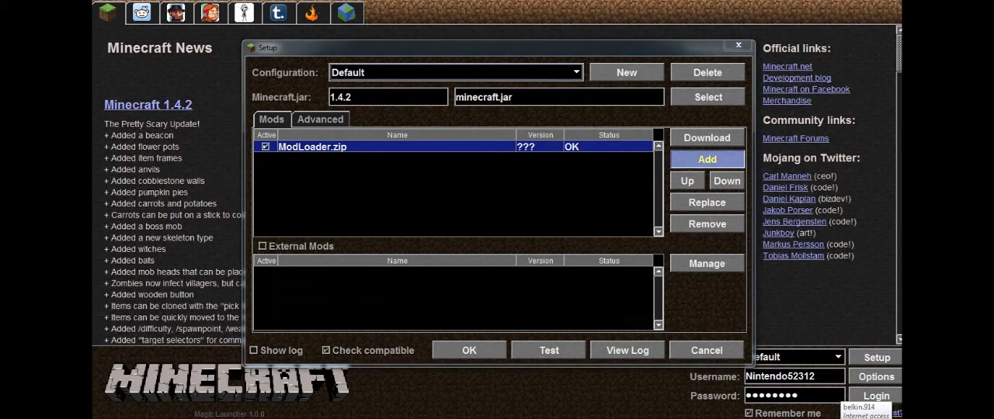
double_click(337, 126)
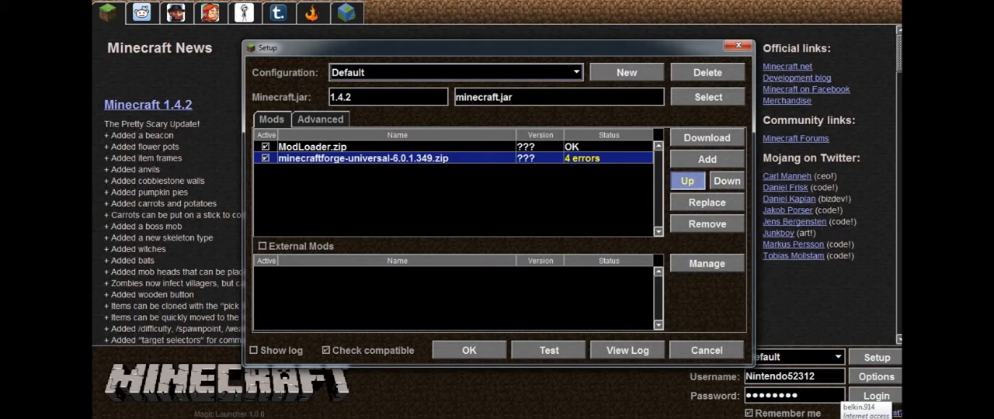
left_click(688, 180)
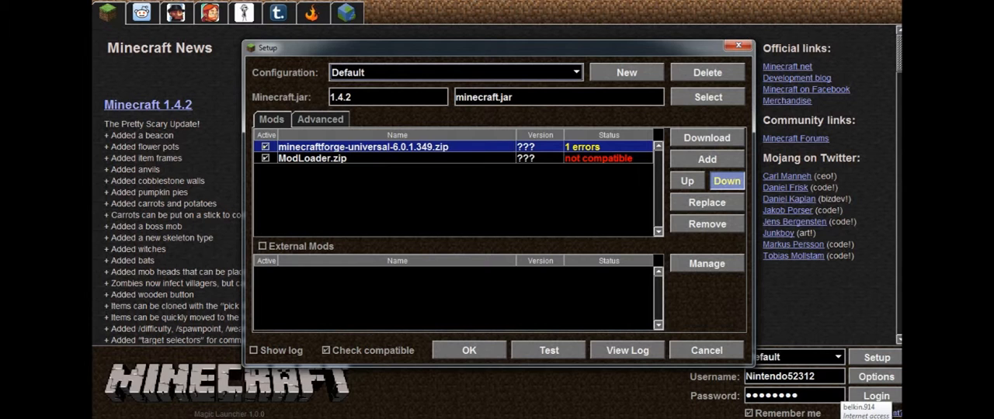
left_click(727, 180)
left_click(707, 160)
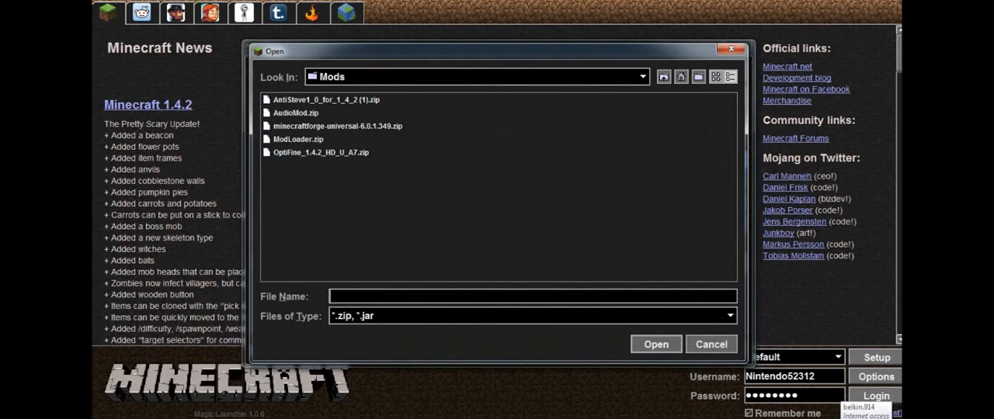
Add the OptiFine zip and then the AntiSteve zip to the mod list
double_click(320, 152)
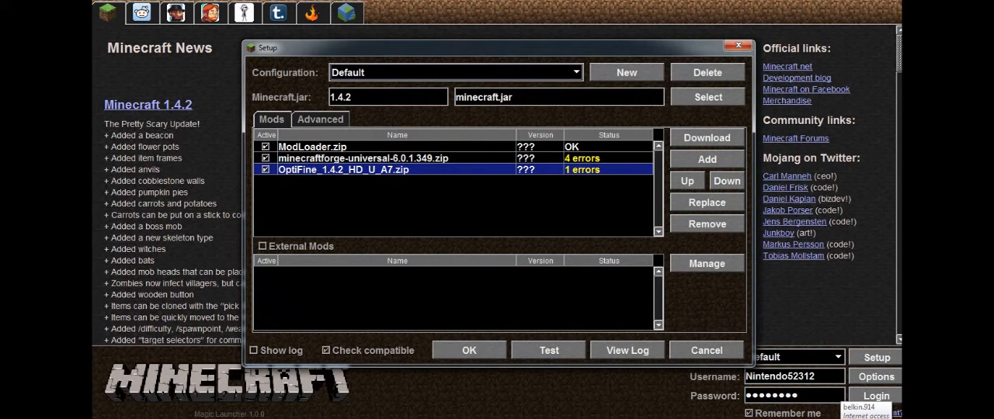
left_click(707, 159)
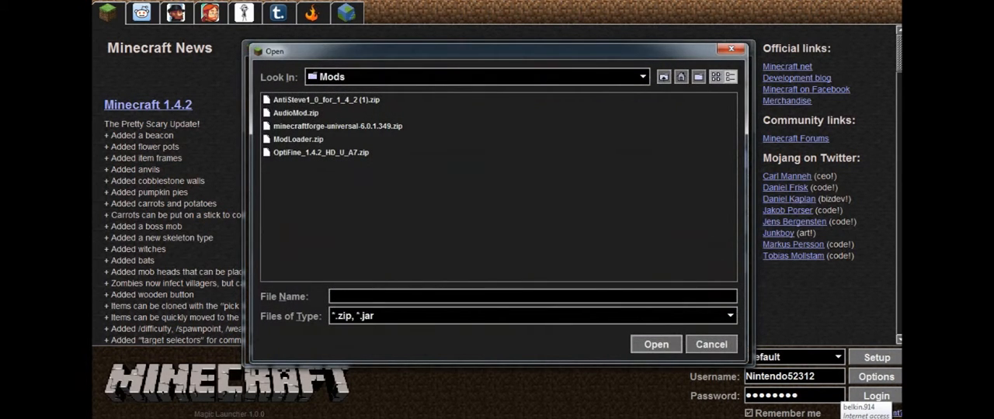
double_click(326, 99)
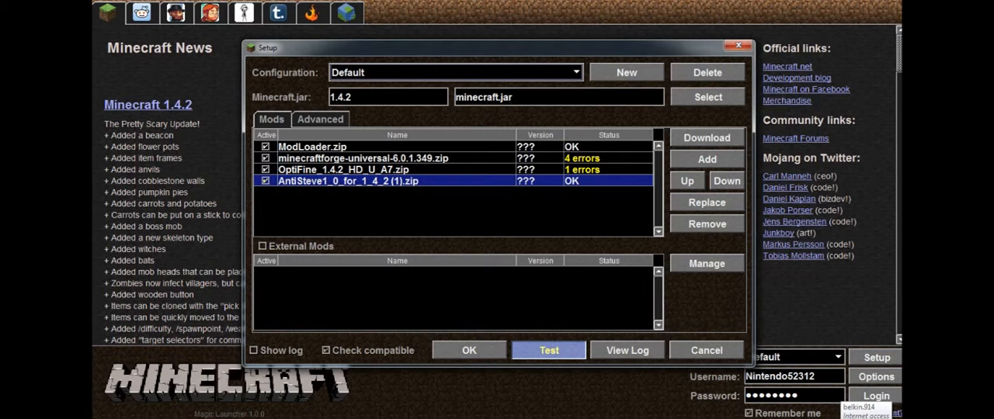
Test-launch Minecraft and view the loaded mods: Optifine, Coder Pack, Forge Mod Loader
left_click(550, 350)
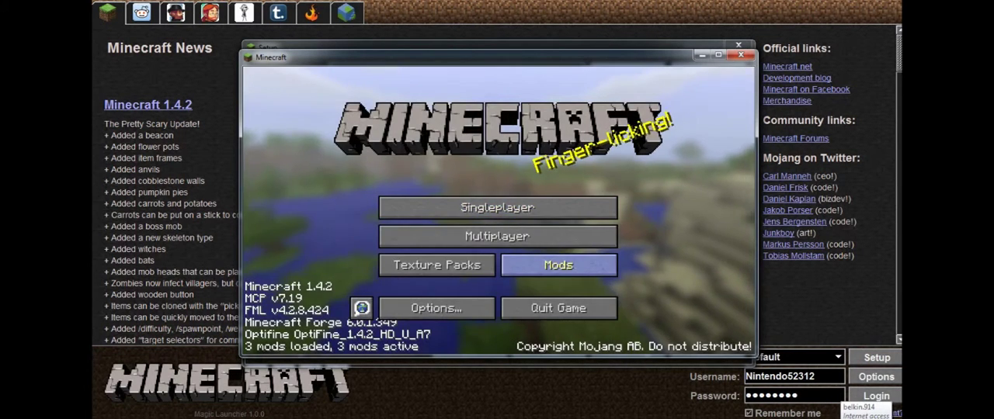
left_click(559, 266)
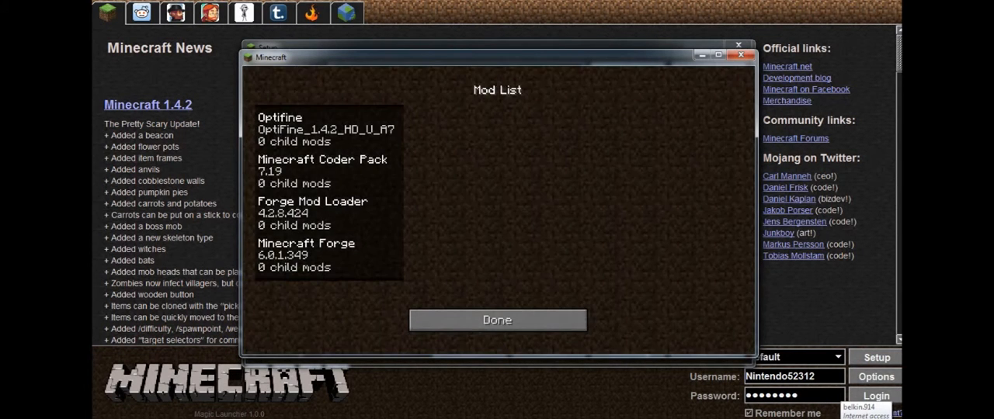
left_click(325, 129)
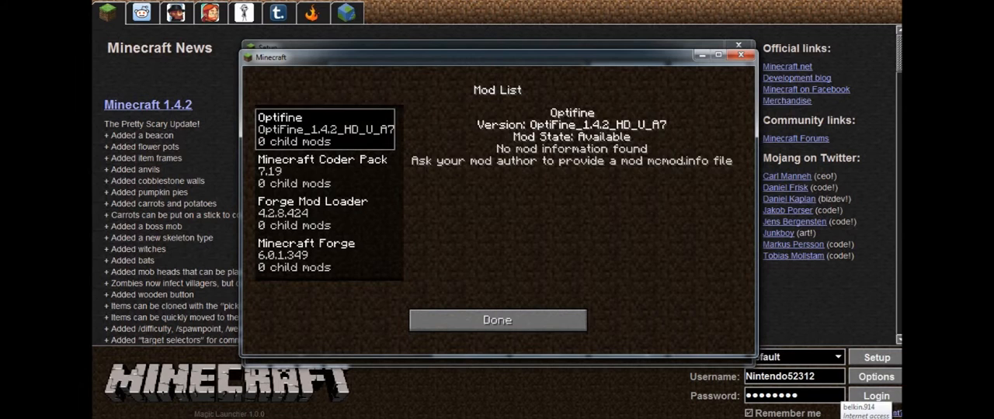
left_click(324, 171)
left_click(325, 213)
Check Minecraft Forge and the other entries again, then close the Mod List
left_click(325, 255)
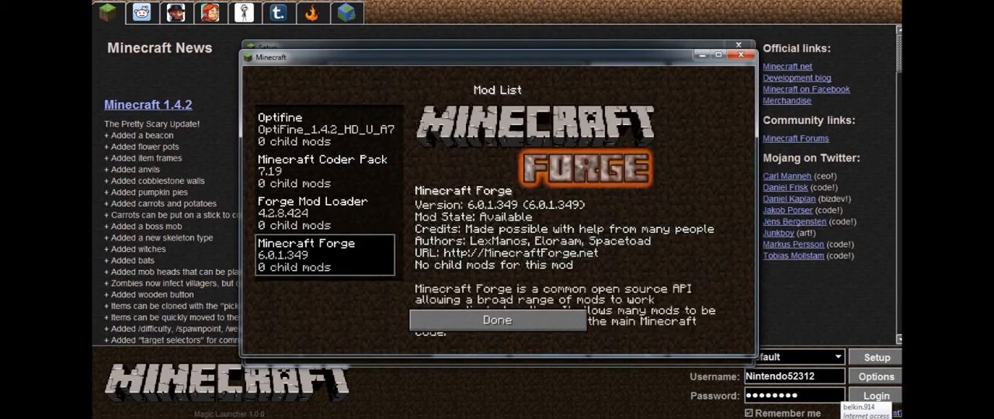
left_click(324, 171)
left_click(325, 129)
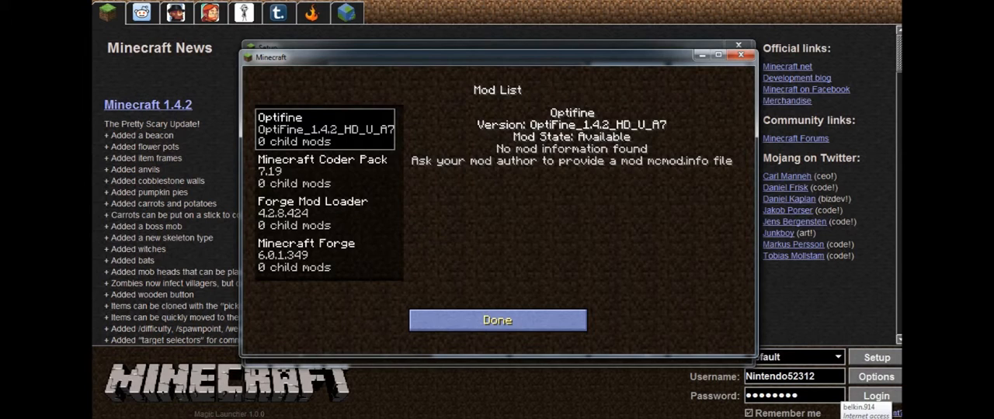
left_click(497, 320)
Leave Multiplayer, load the singleplayer world 'adventure' and switch the camera to face the player
left_click(497, 236)
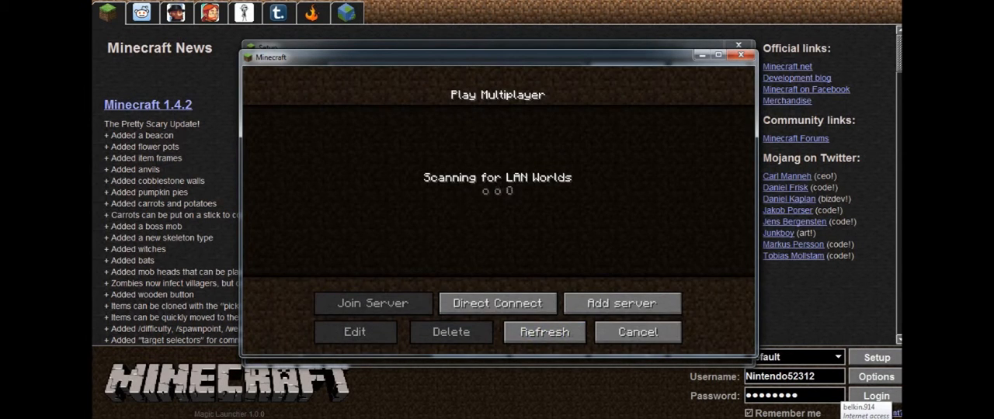
left_click(544, 333)
left_click(497, 207)
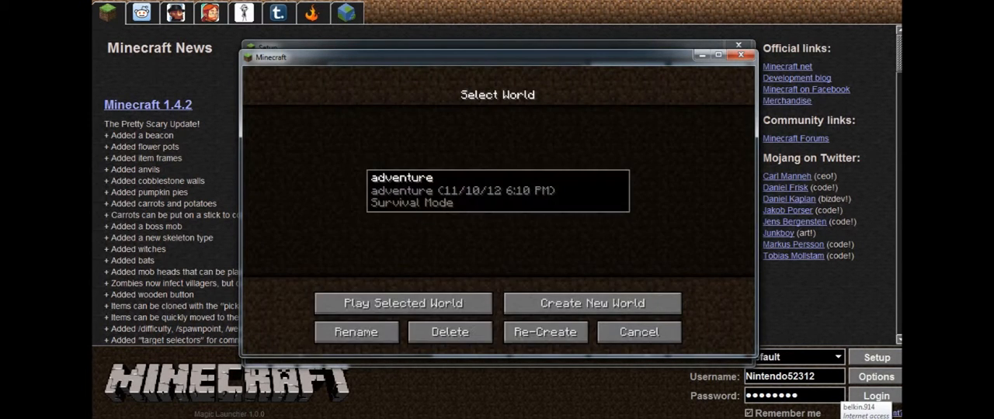
left_click(403, 303)
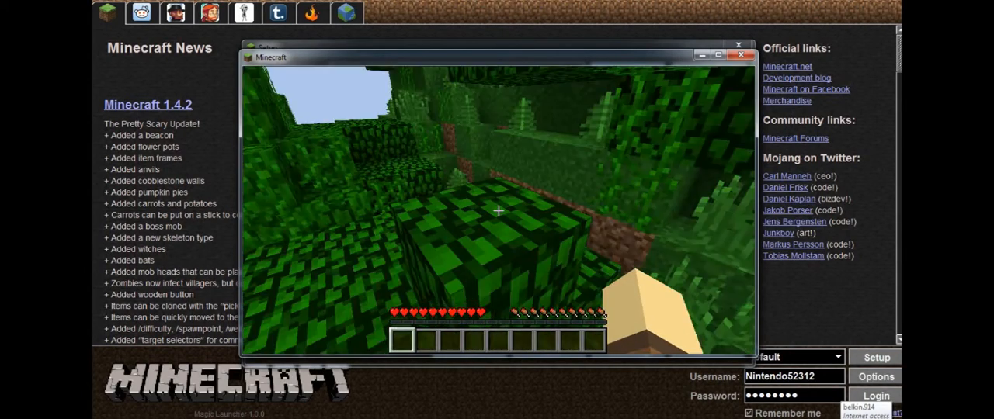
key("F5")
key("F5")
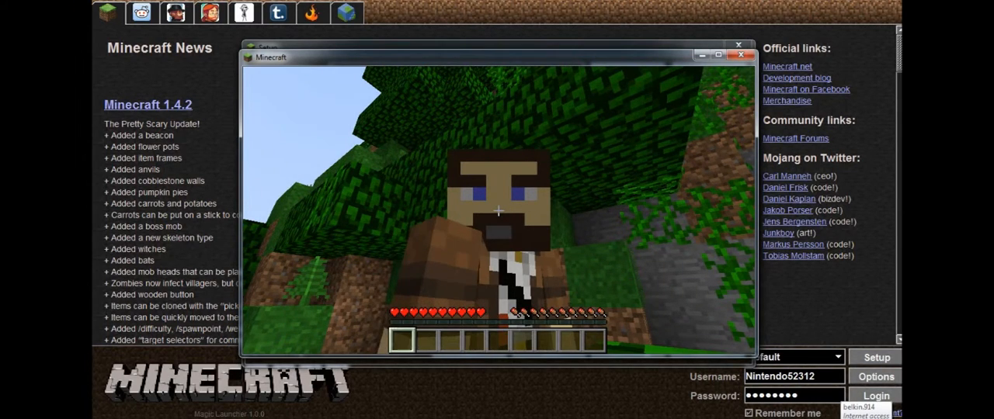
key("F5")
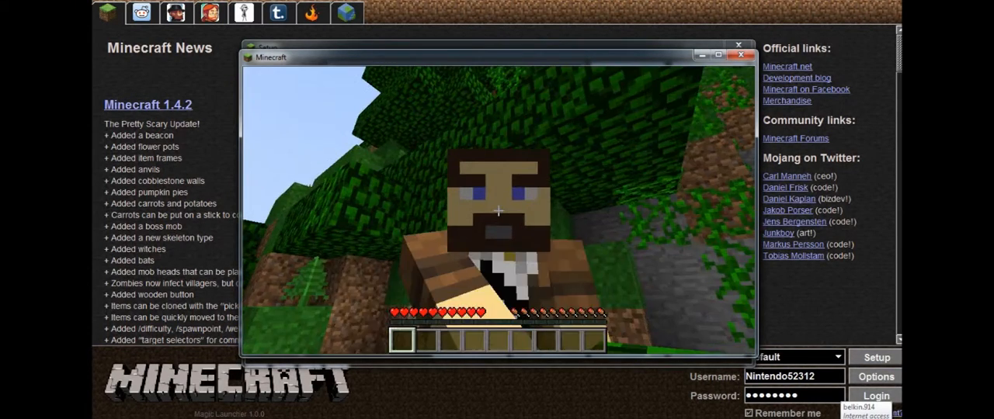